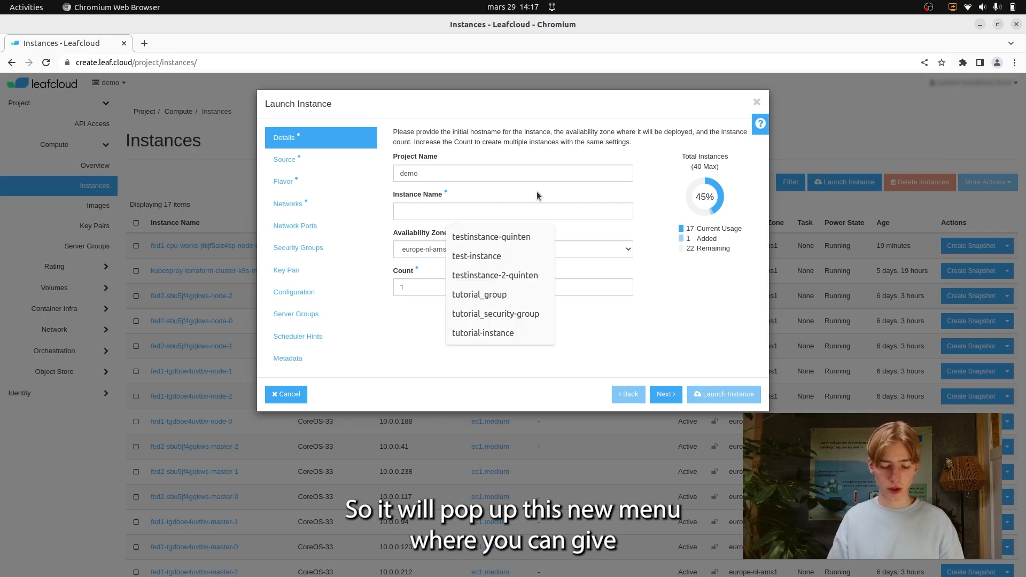
Enter Test as the name of the new instance.
type("Test")
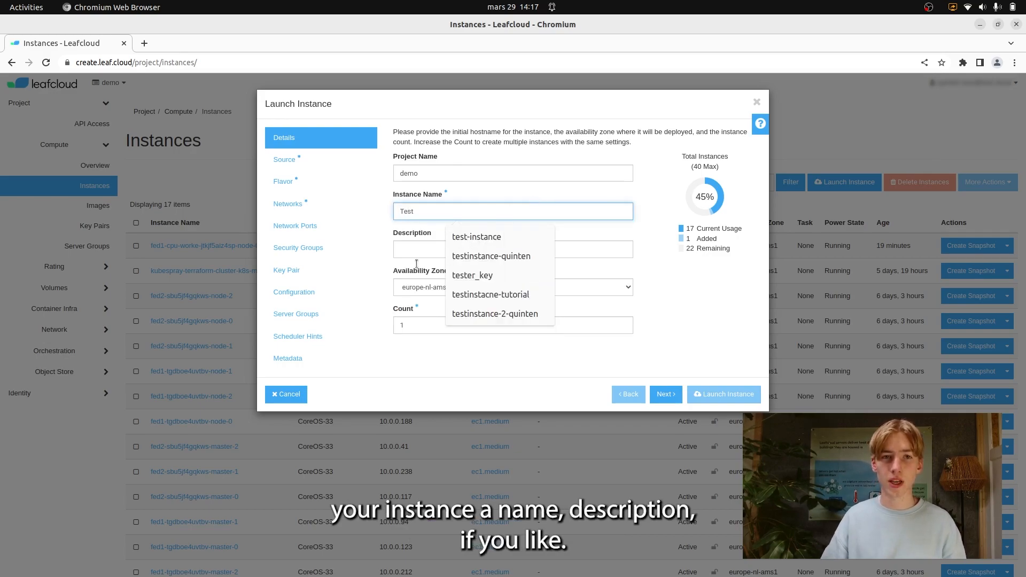
left_click(431, 249)
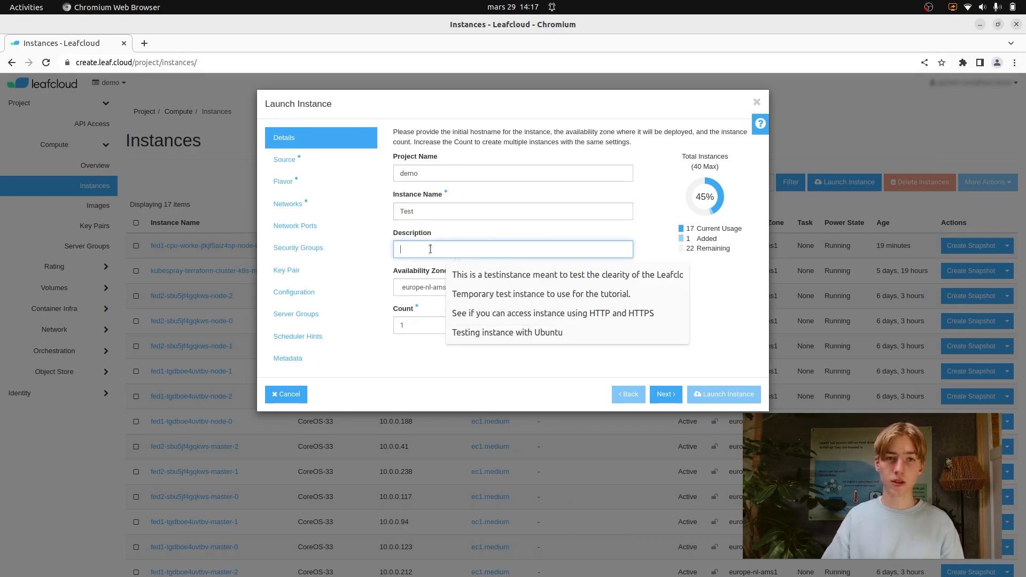
left_click(726, 293)
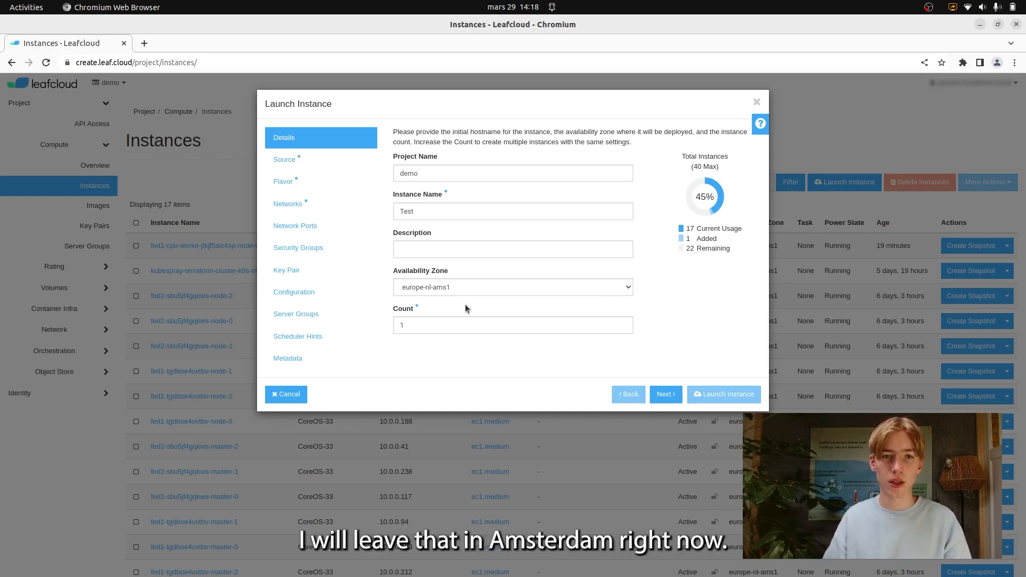
left_click(534, 325)
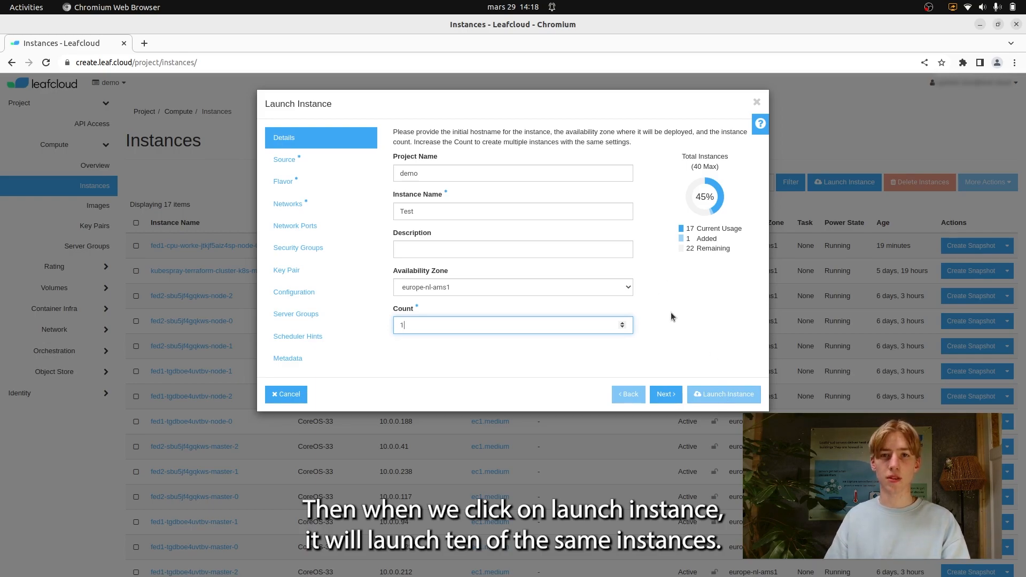
Set the volume size to 10 GB in the instance's source settings.
left_click(666, 394)
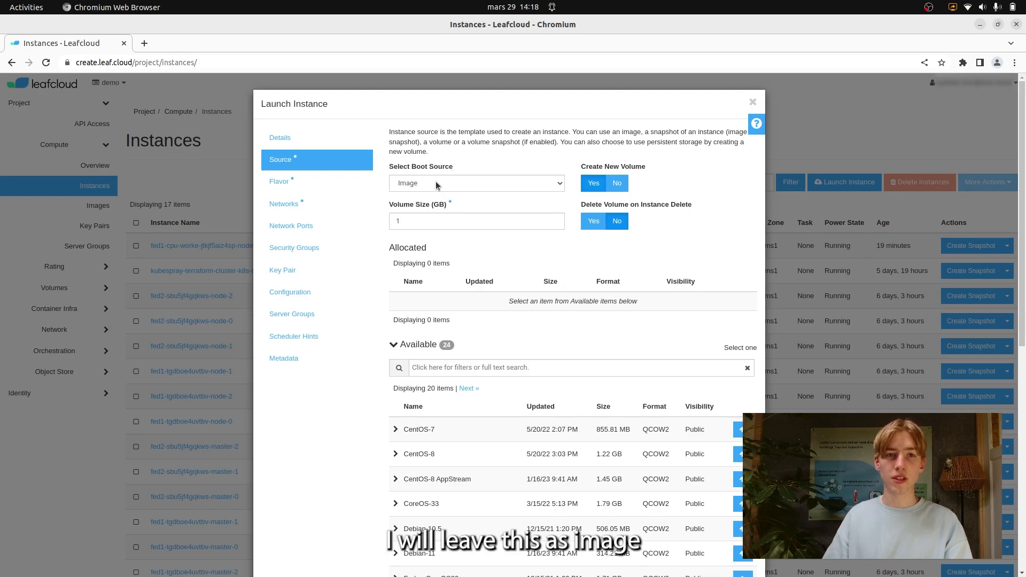
left_click(431, 221)
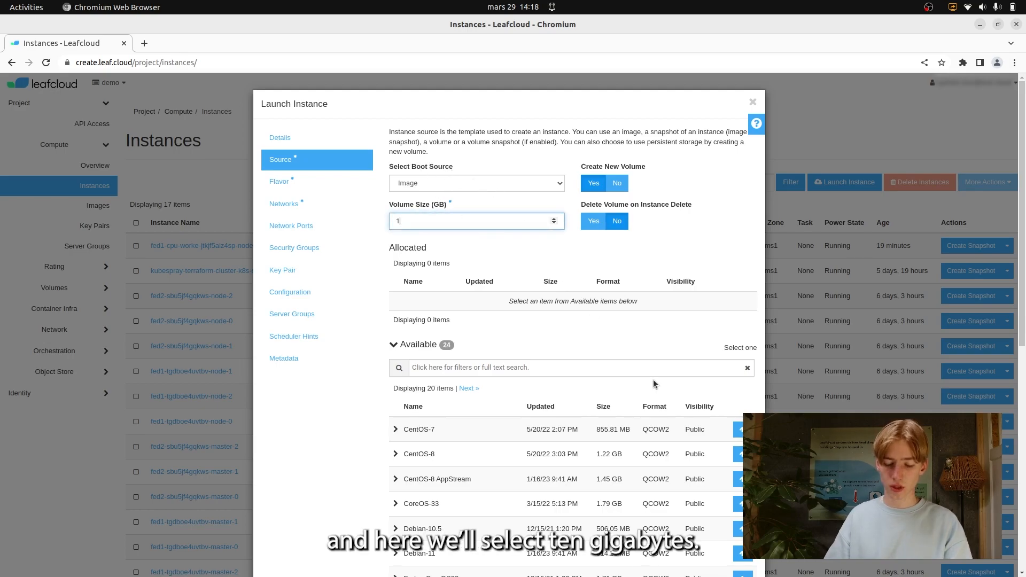
type("0")
left_click(562, 239)
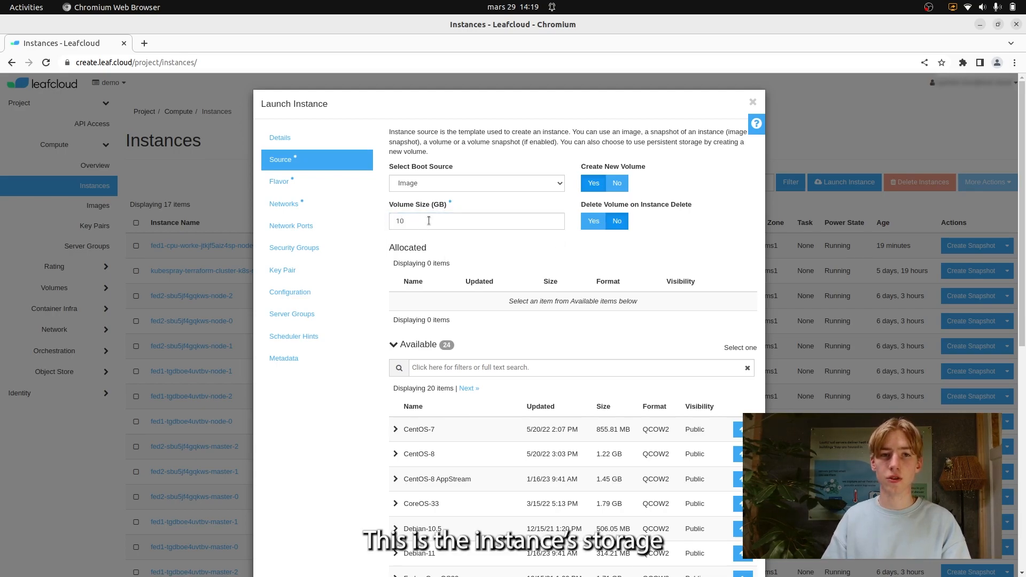
Allocate the Ubuntu-20.04.1 image as the instance's boot source.
scroll(425, 308, "down", 6)
scroll(572, 454, "up", 6)
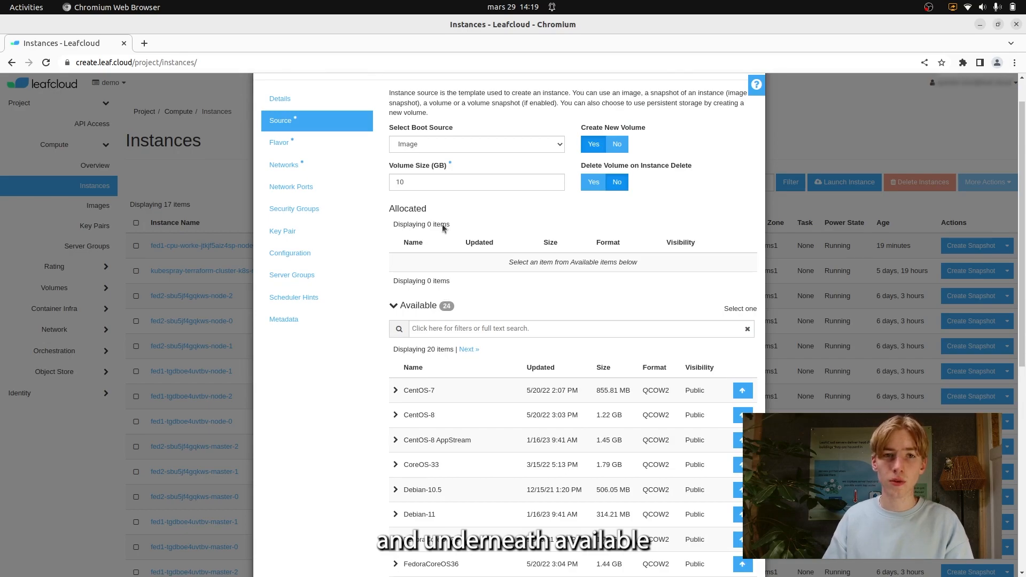
scroll(529, 330, "down", 5)
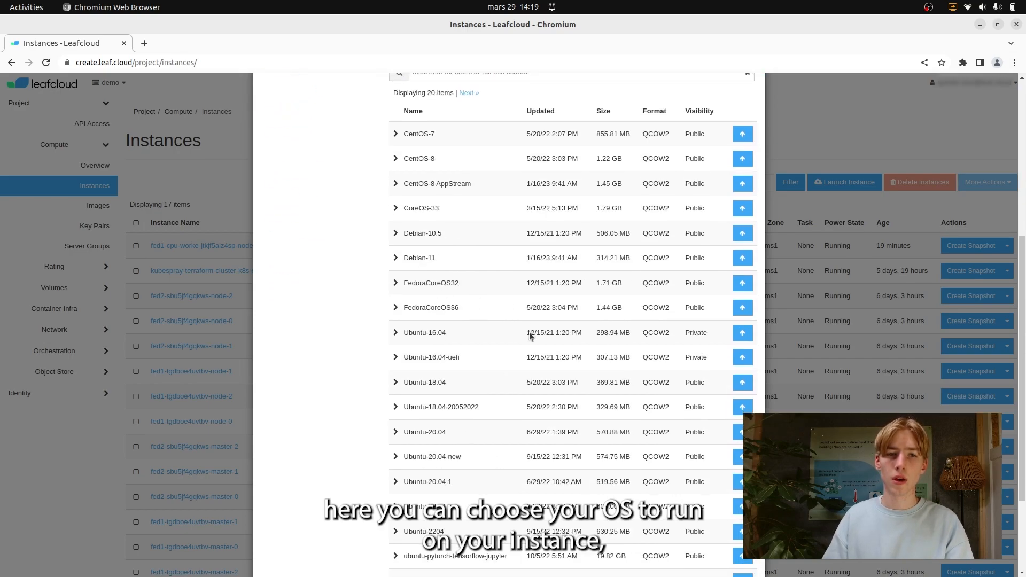
scroll(475, 462, "down", 3)
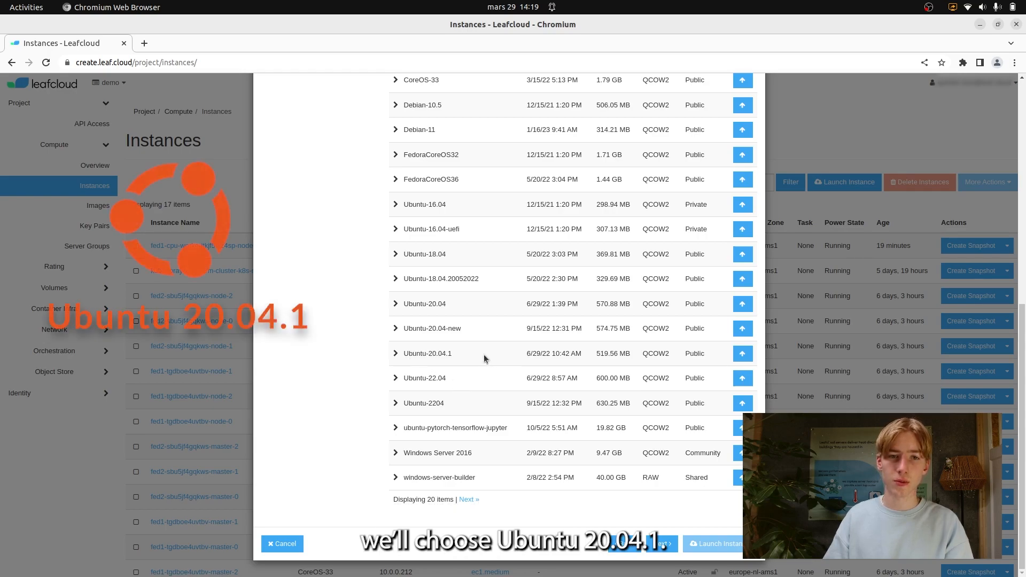
scroll(568, 379, "up", 7)
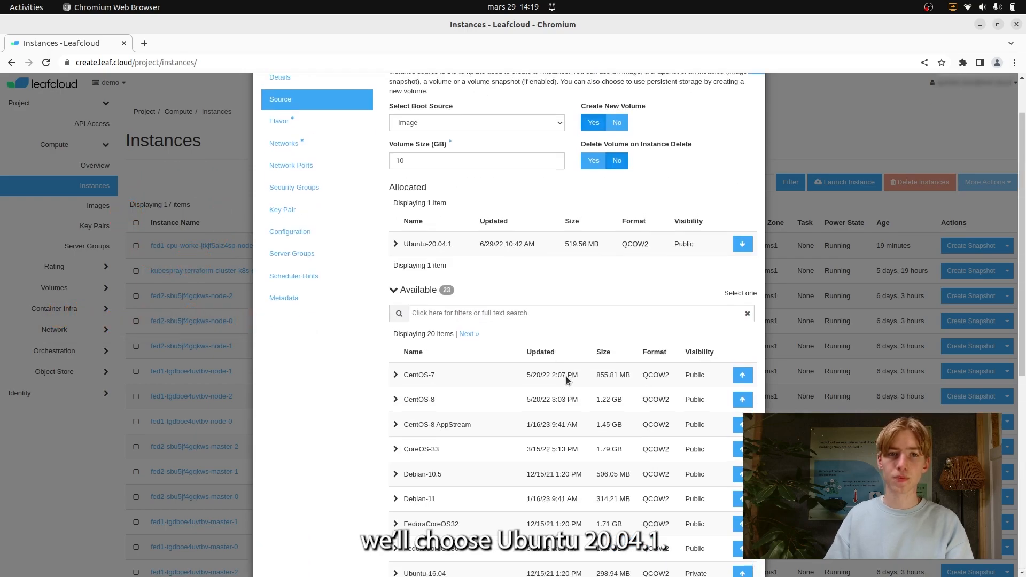
scroll(566, 379, "up", 2)
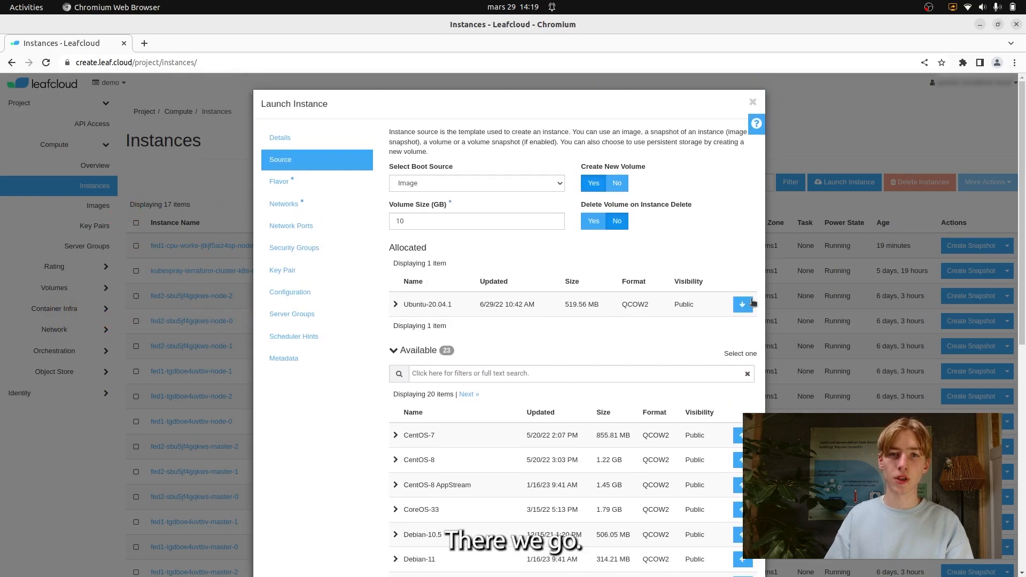
Allocate the ec1.small flavor and the external network to the instance.
left_click(330, 182)
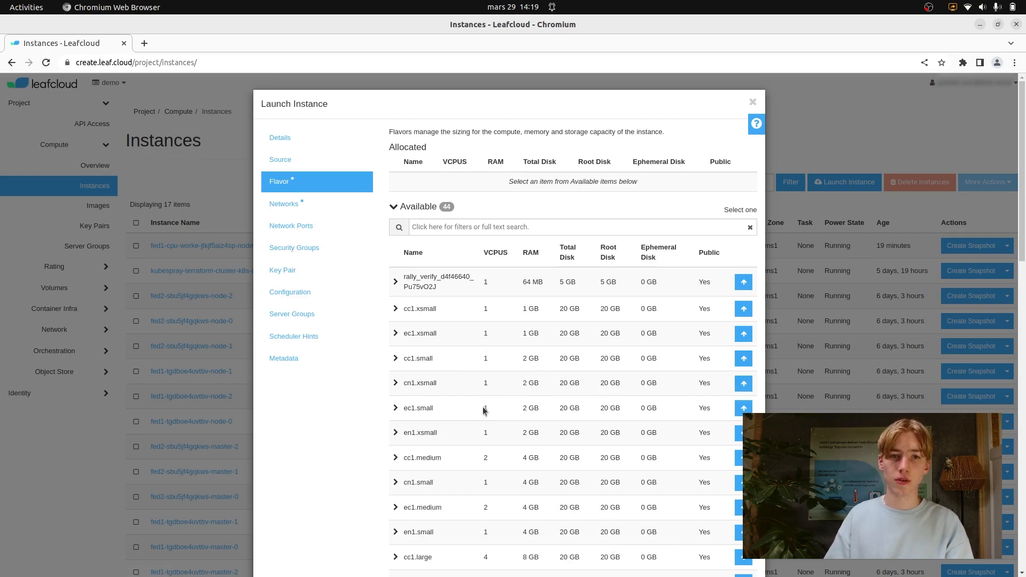
scroll(427, 302, "down", 2)
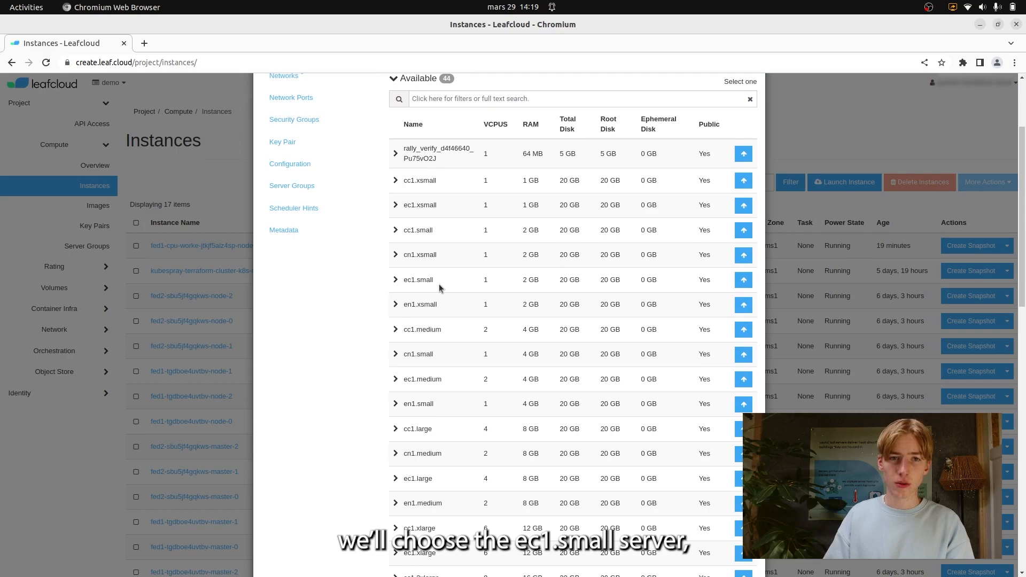
left_click(741, 278)
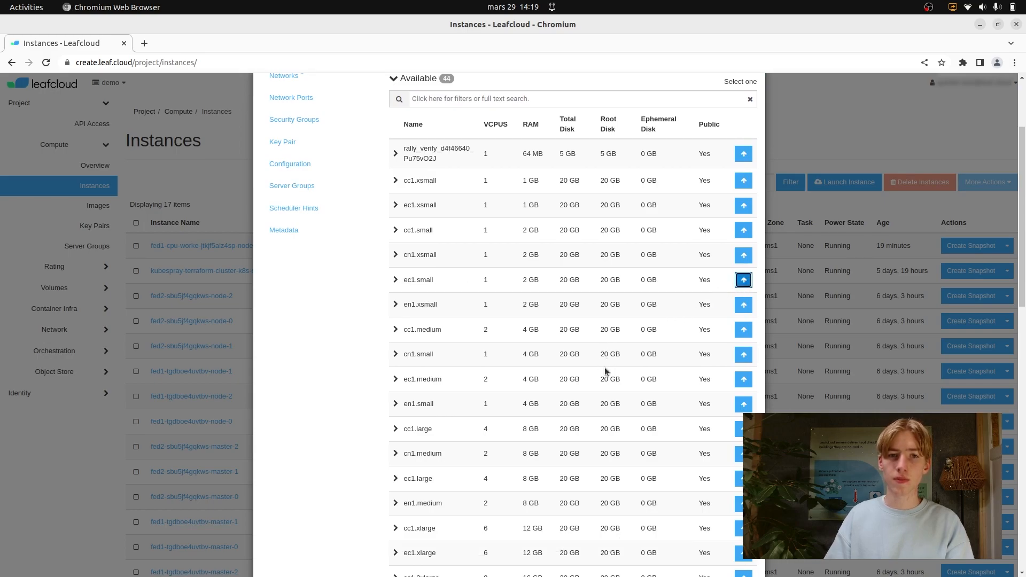
double_click(405, 185)
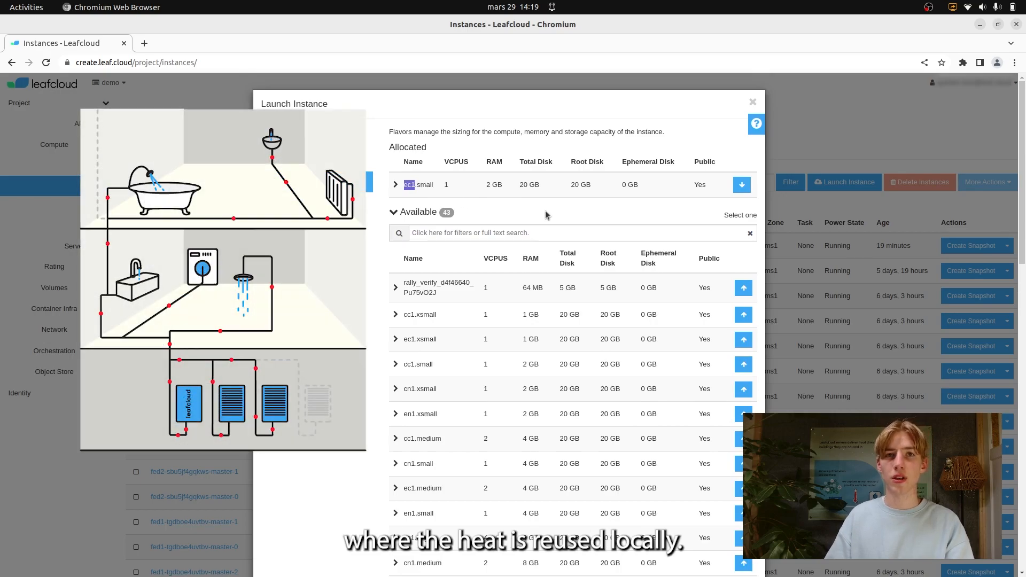
left_click(337, 209)
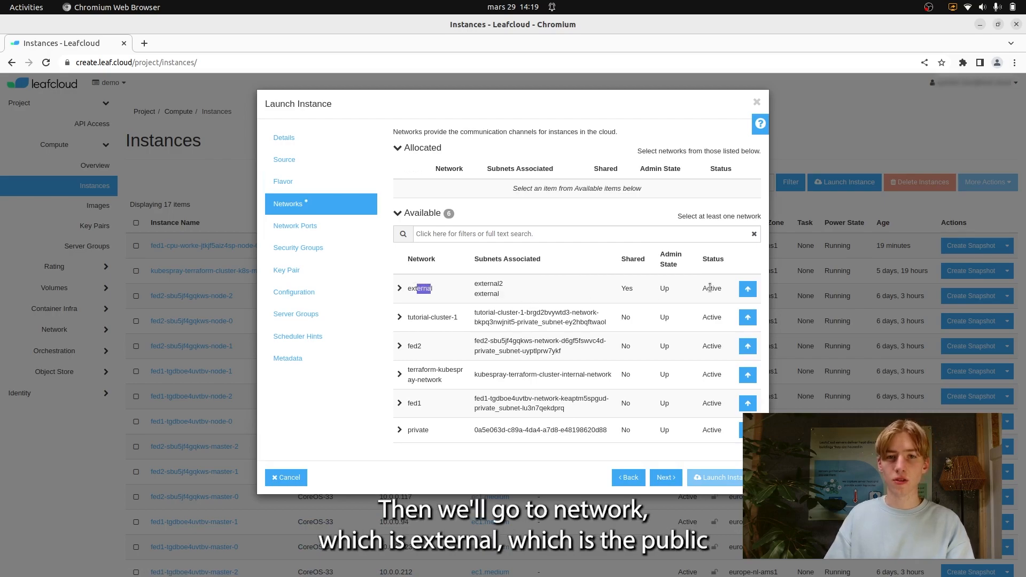
left_click(747, 289)
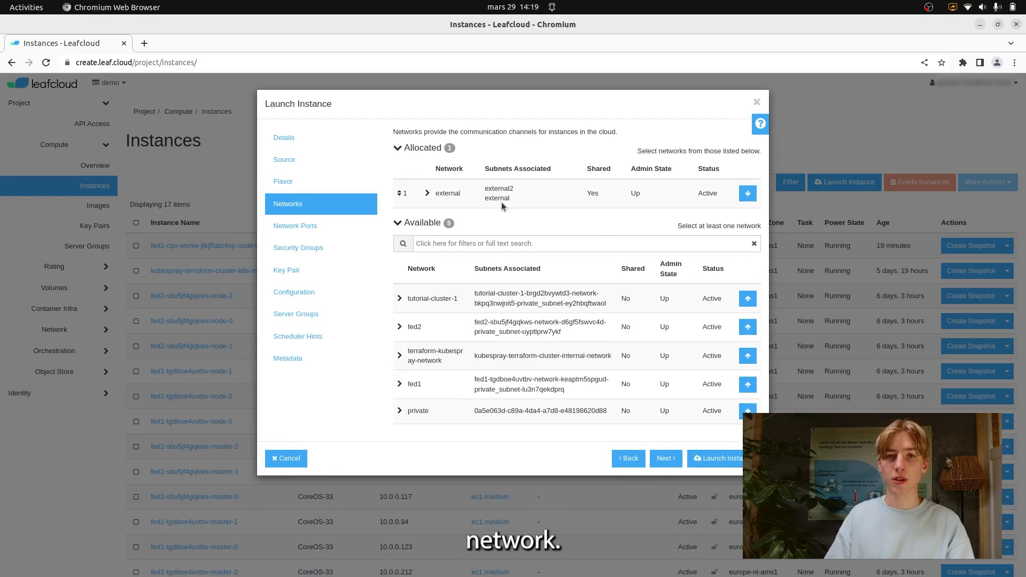
Create a new key pair for the instance named keypair, with SSH Key as its type.
left_click(310, 271)
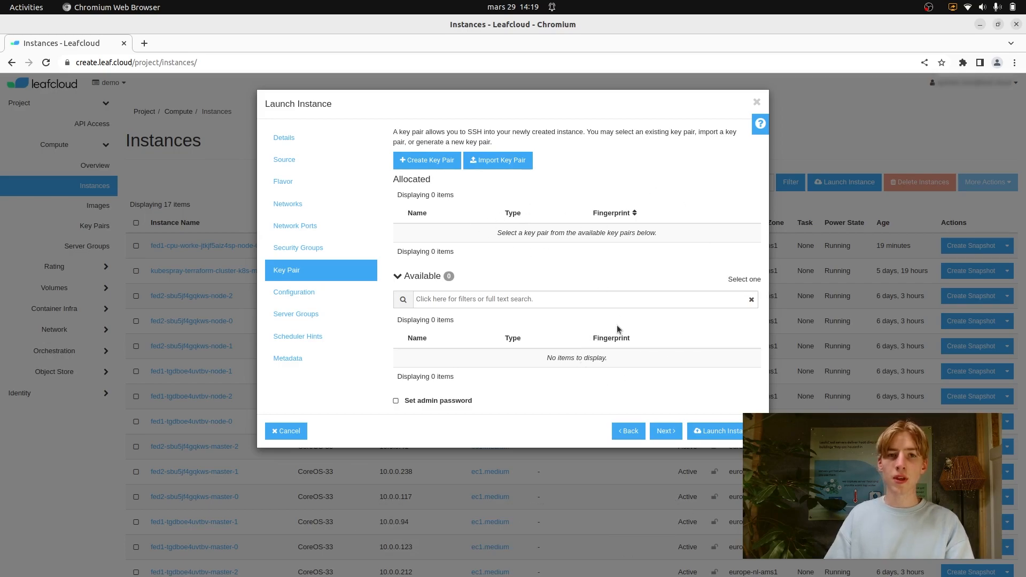
left_click_drag(546, 357, 616, 369)
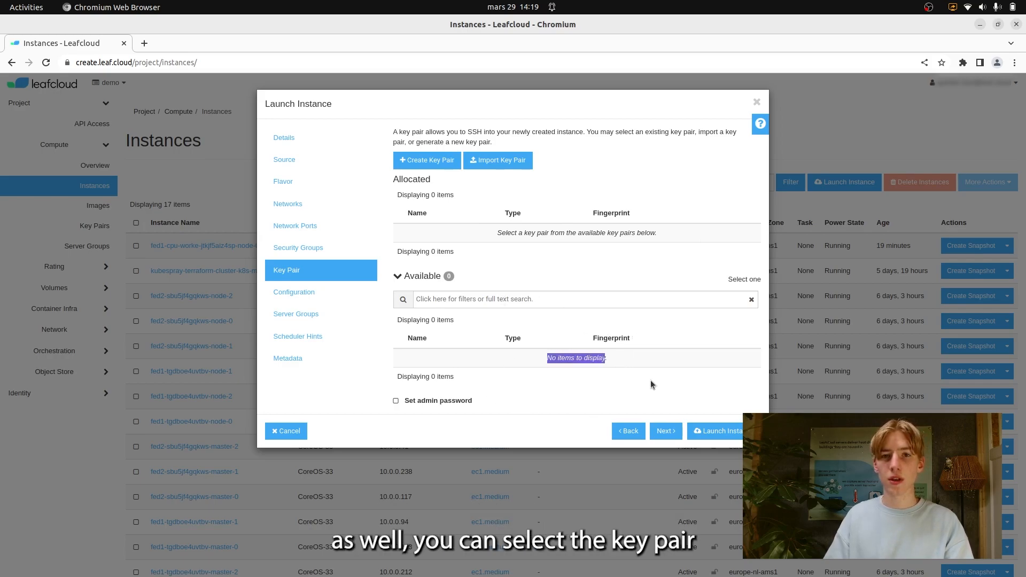
left_click(760, 341)
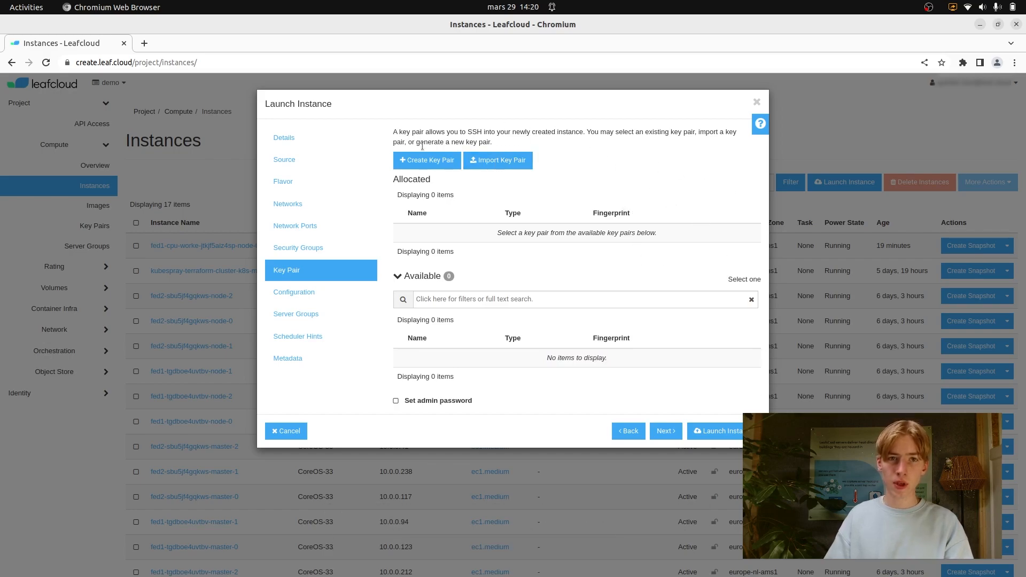
left_click(430, 160)
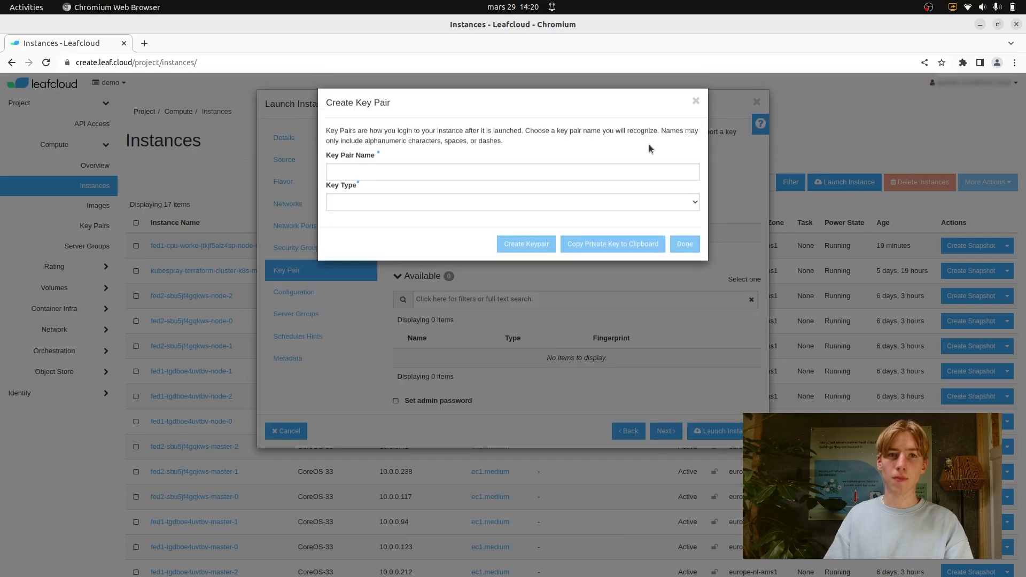
left_click(374, 173)
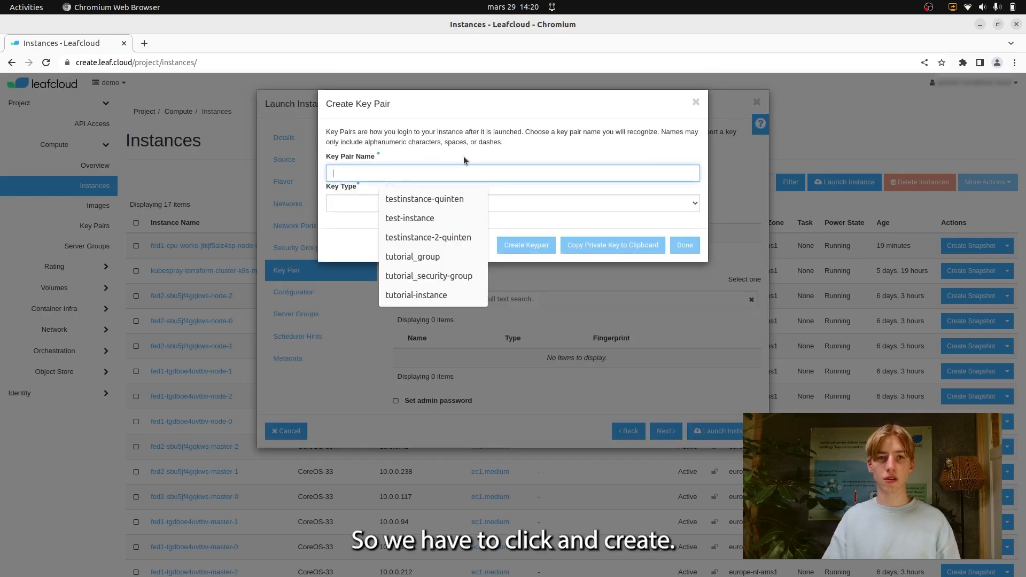
type("keypair")
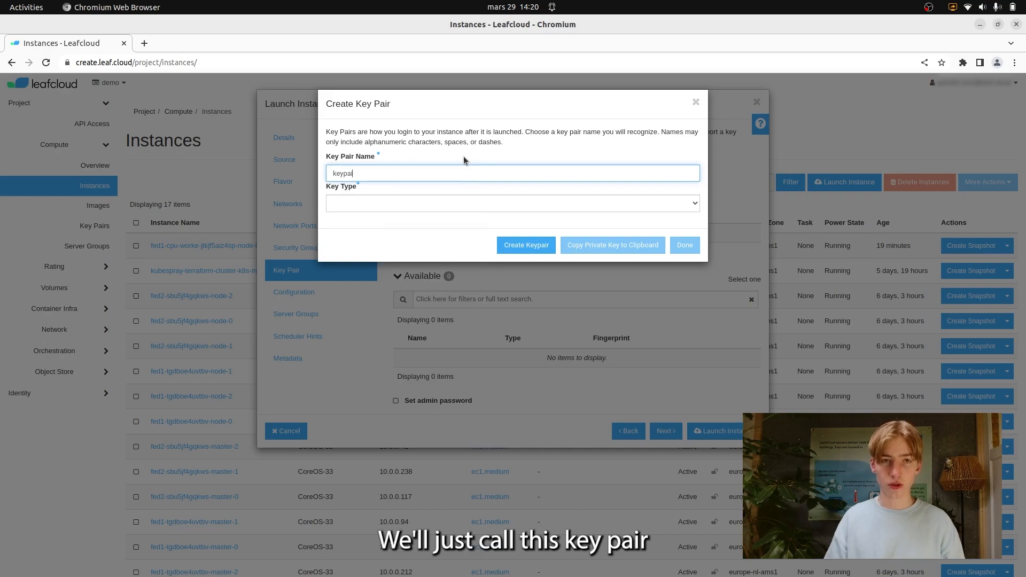
left_click(369, 202)
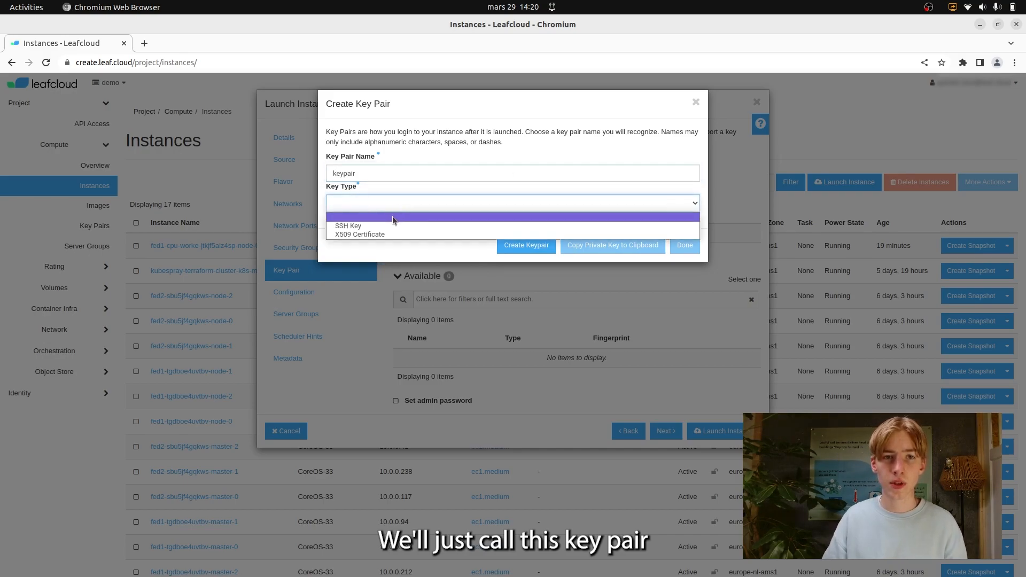
left_click(365, 225)
left_click(521, 250)
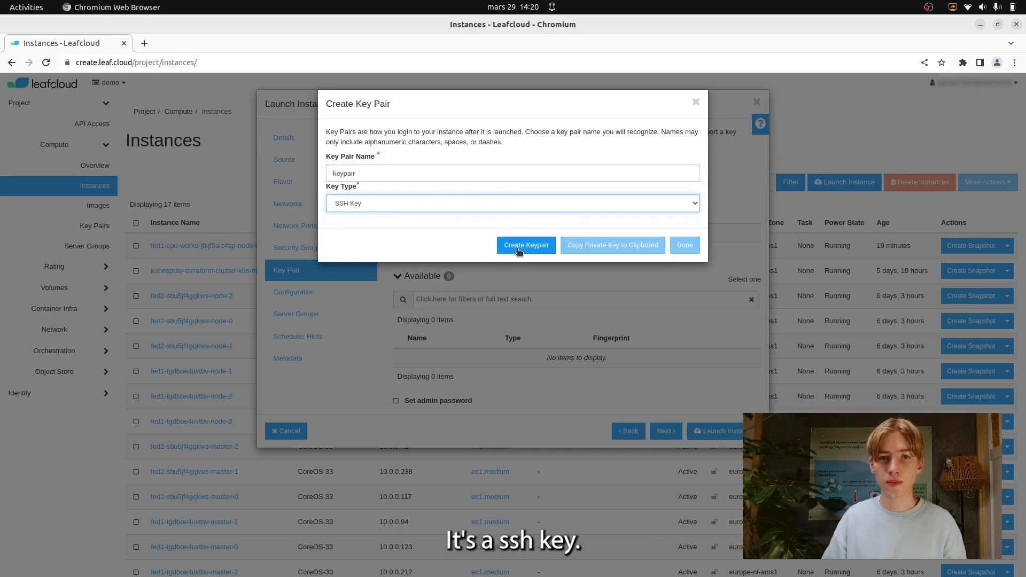
Copy the generated private key and paste it into a blank document in Text Editor.
scroll(492, 350, "down", 4)
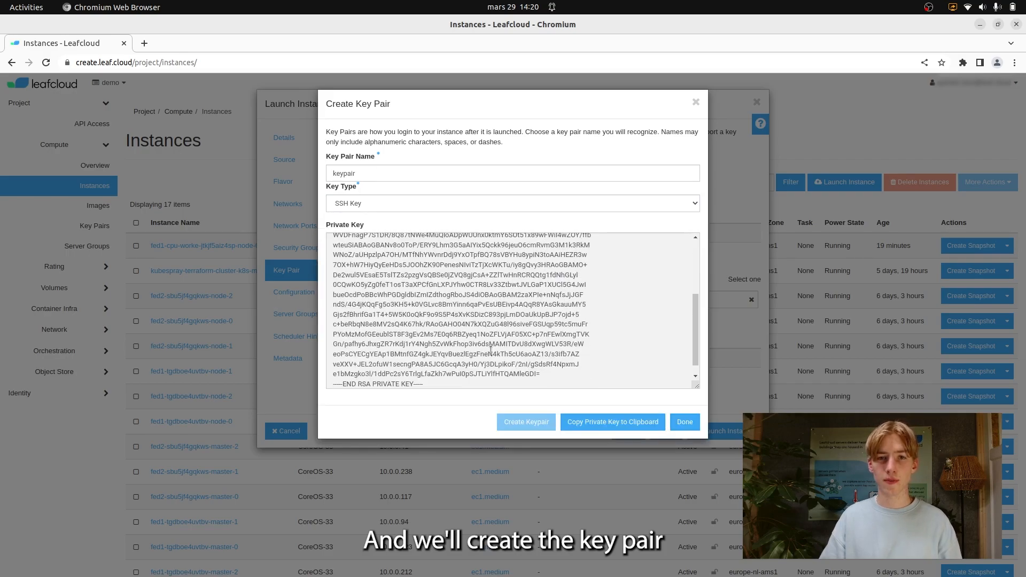
left_click(613, 422)
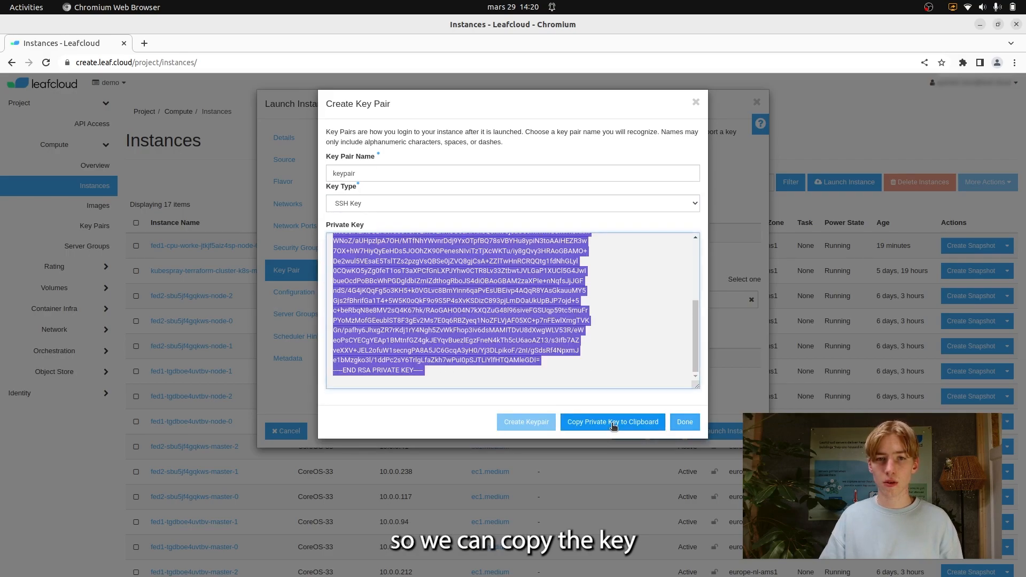
mouse_move(315, 566)
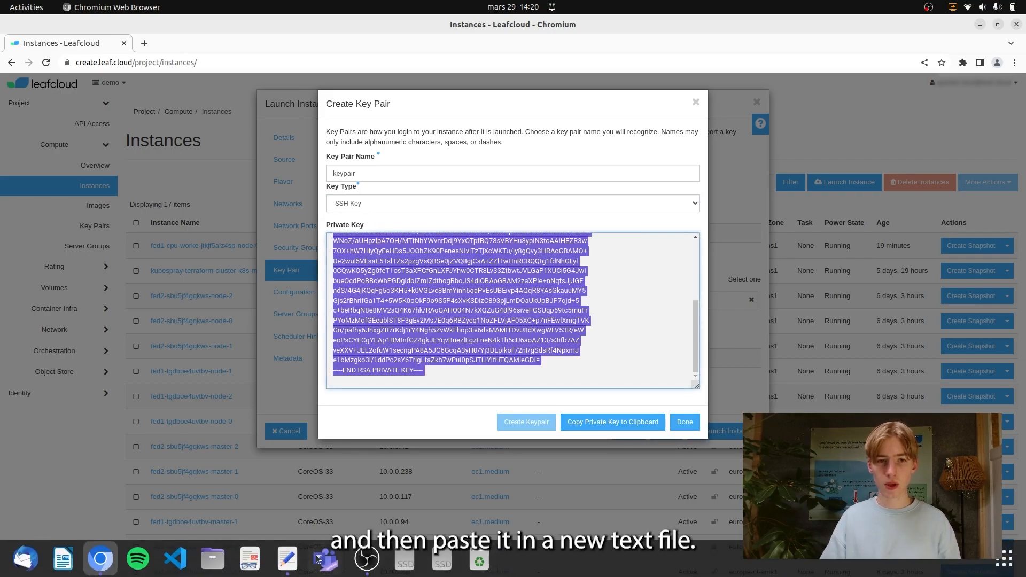
left_click(285, 558)
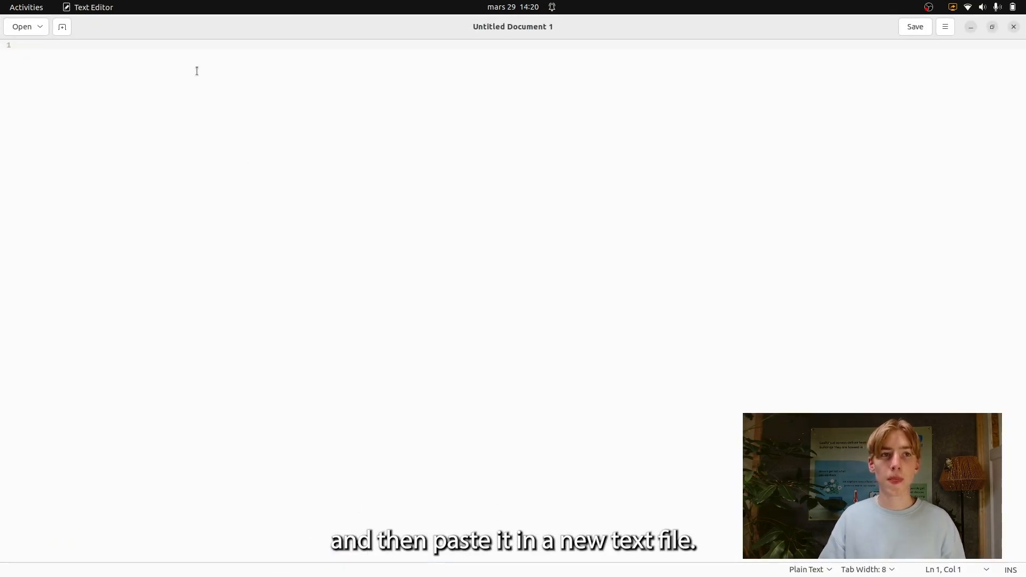
key("ctrl+v")
Save the private key document as private_key in the ssh-keys folder inside Leafcloud.
left_click(919, 31)
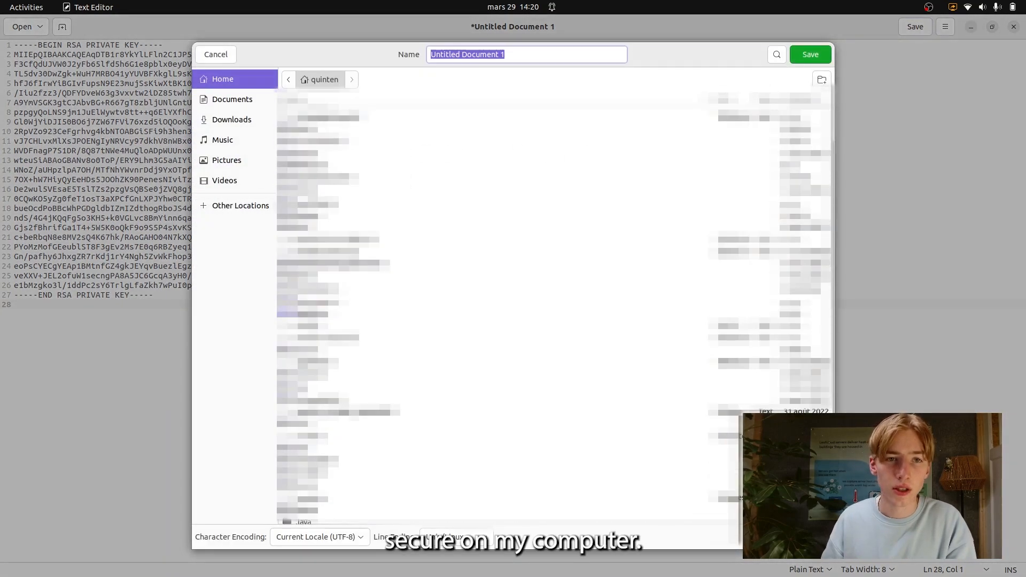
double_click(322, 208)
left_click(324, 125)
double_click(324, 125)
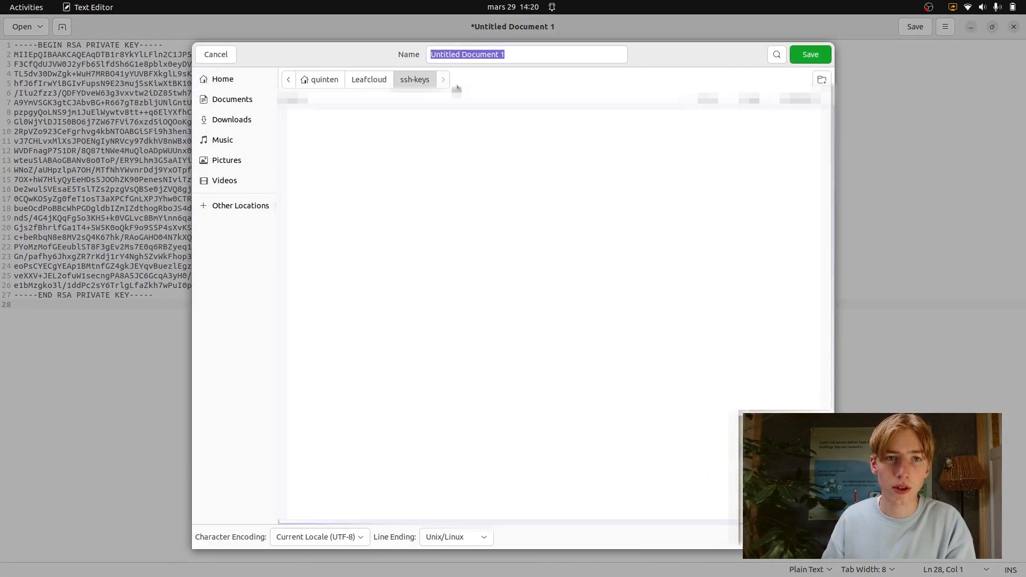
double_click(510, 54)
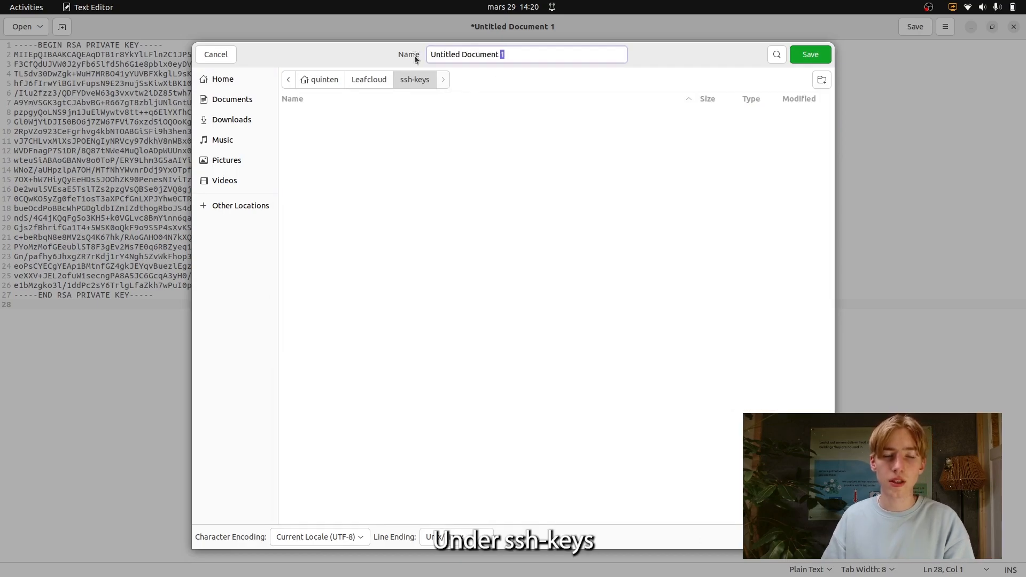
key("ctrl+a")
type("p")
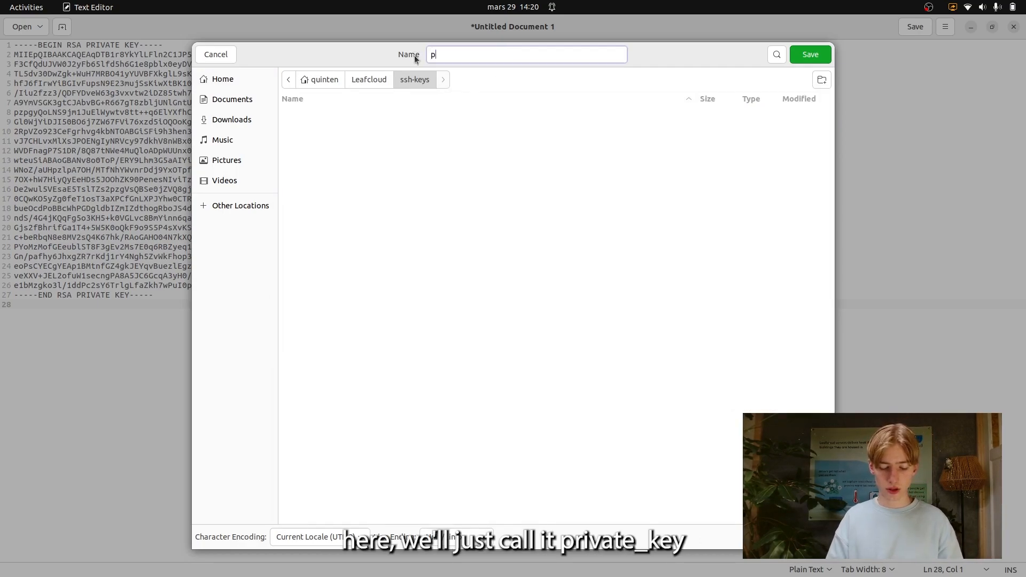
type("rivate_key")
left_click(807, 56)
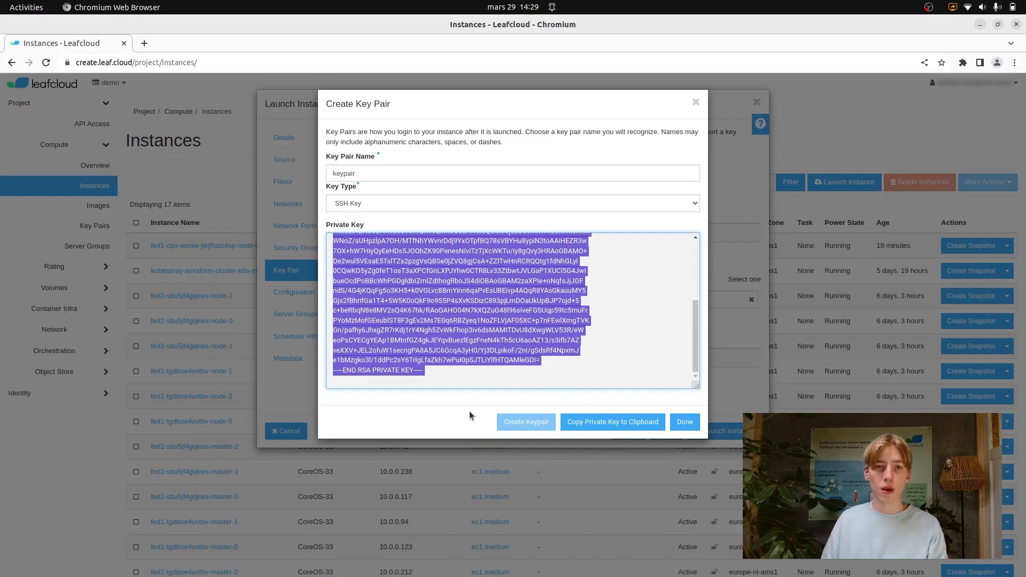
Finish the key pair creation, and remove keypair from the instance's allocation and allocate it again.
left_click(449, 368)
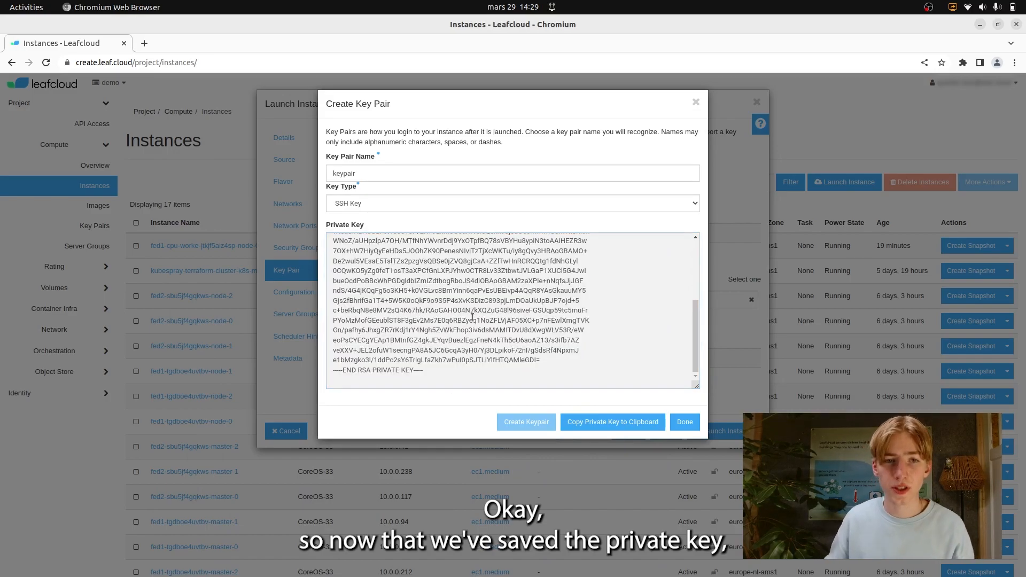
scroll(466, 290, "up", 3)
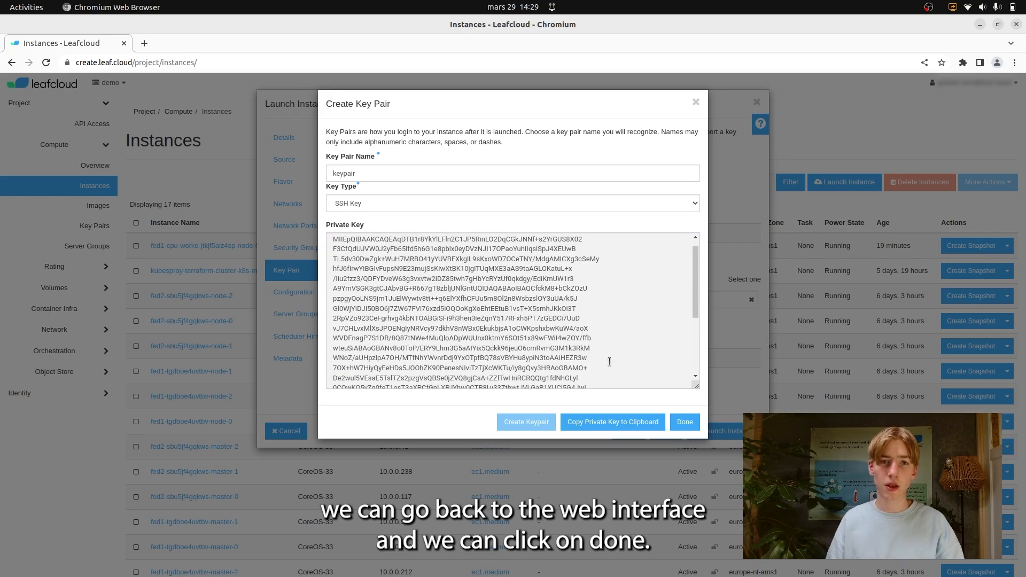
scroll(599, 348, "up", 1)
left_click(681, 428)
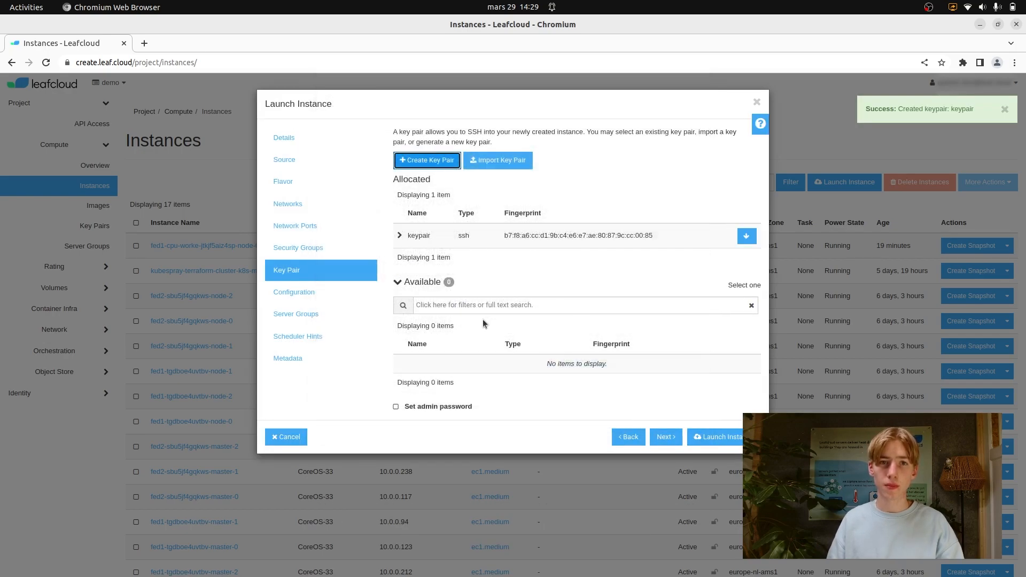
left_click(400, 236)
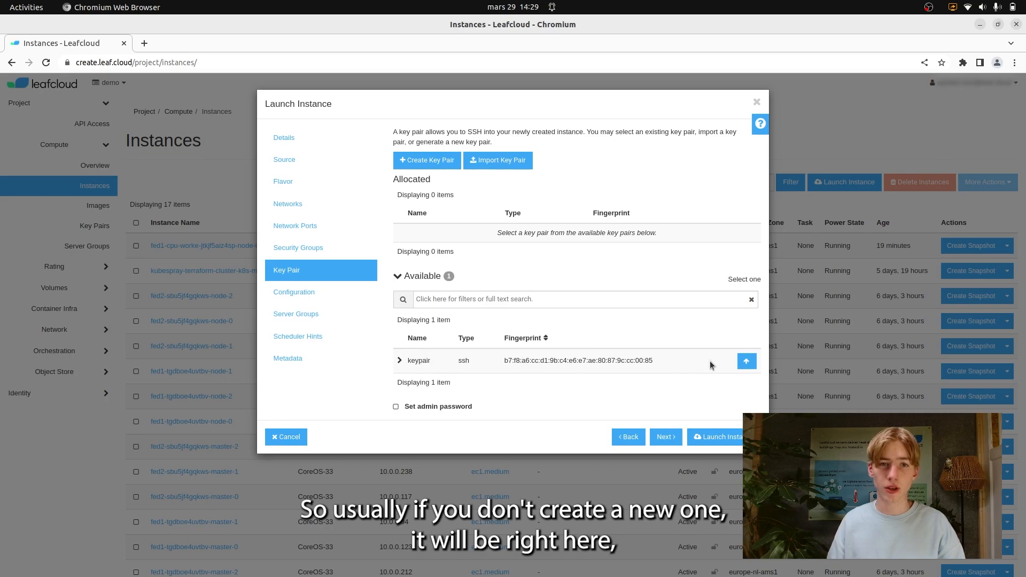
left_click(752, 362)
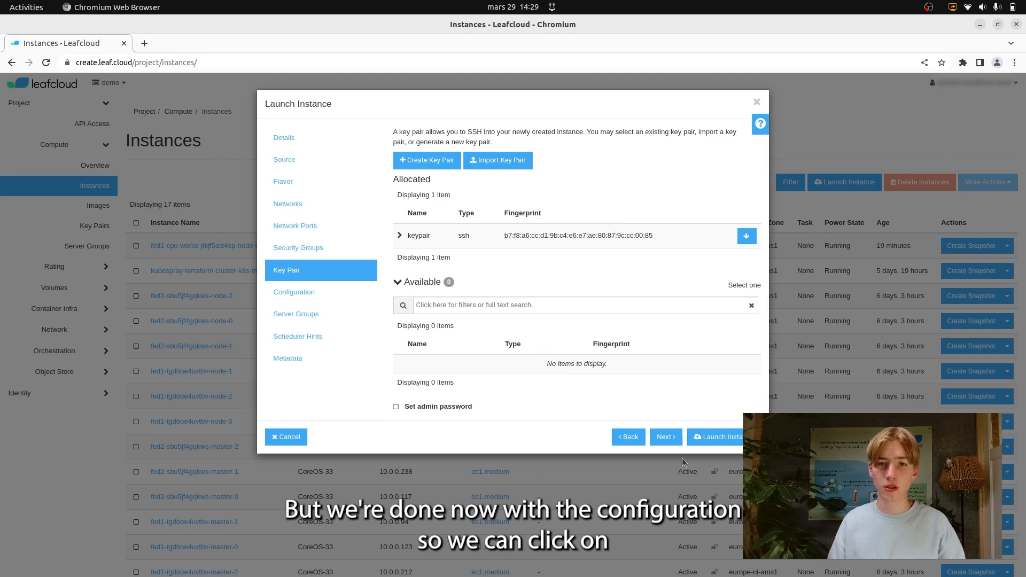
Launch the configured instance and check the Test entry and its build task in the instances list.
left_click(722, 438)
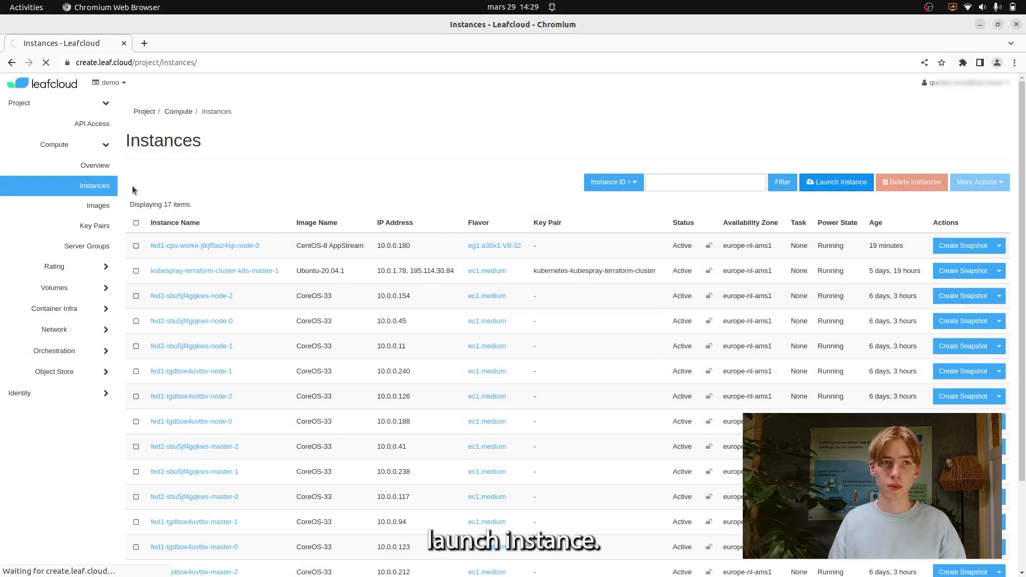
left_click(104, 188)
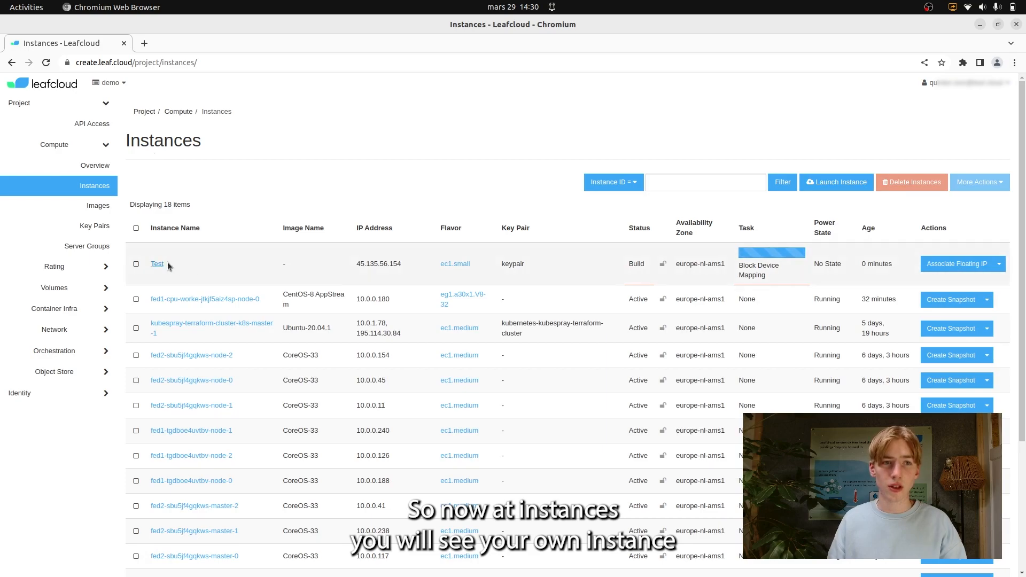
double_click(153, 263)
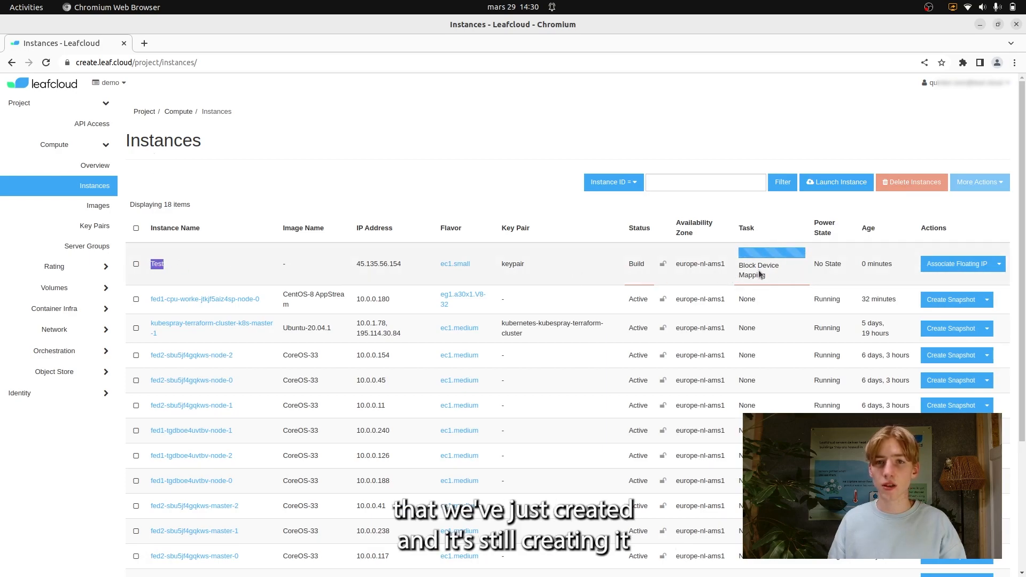
left_click(736, 267)
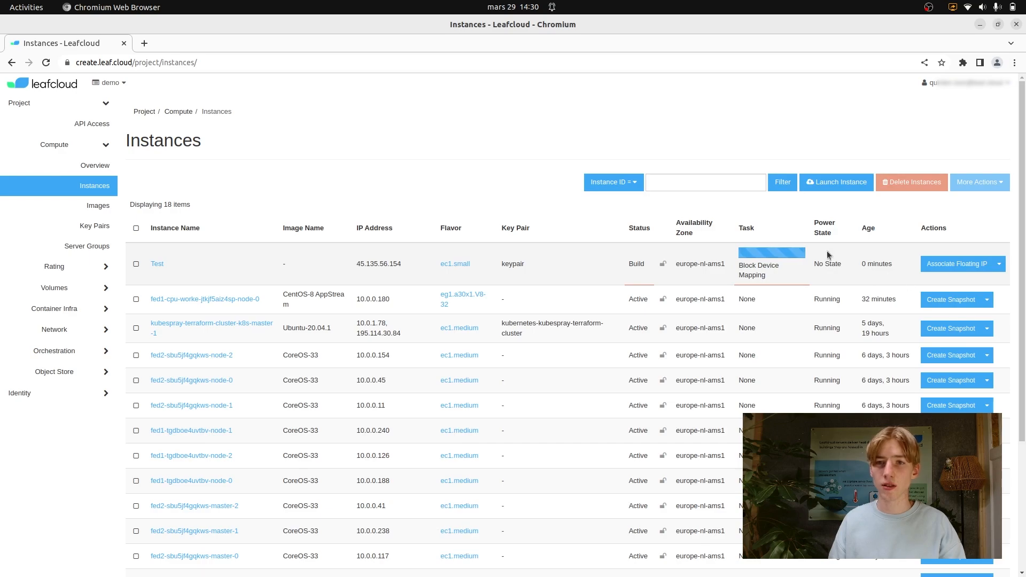